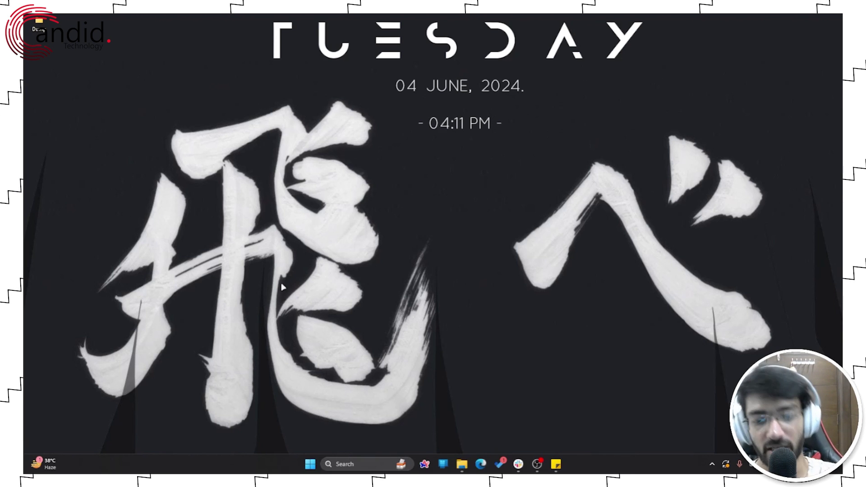
- Launch GeForce Experience from Start search and scroll its General settings to the In-Game Overlay option
key("super")
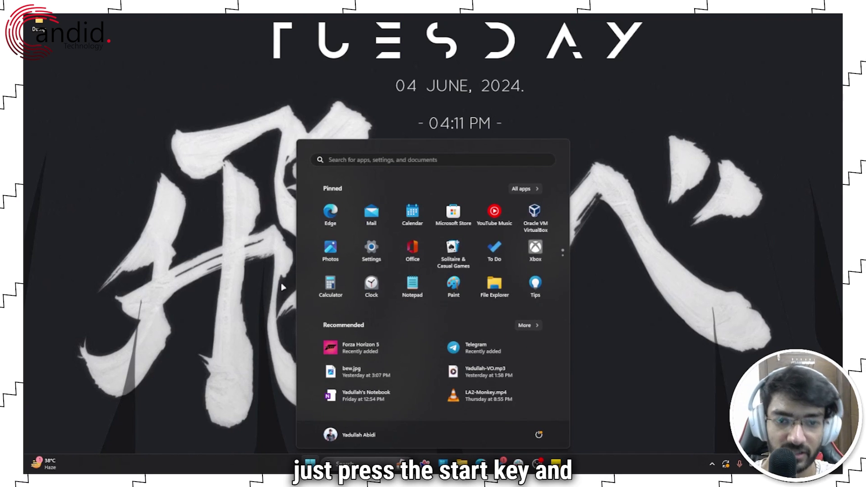
type("geforce")
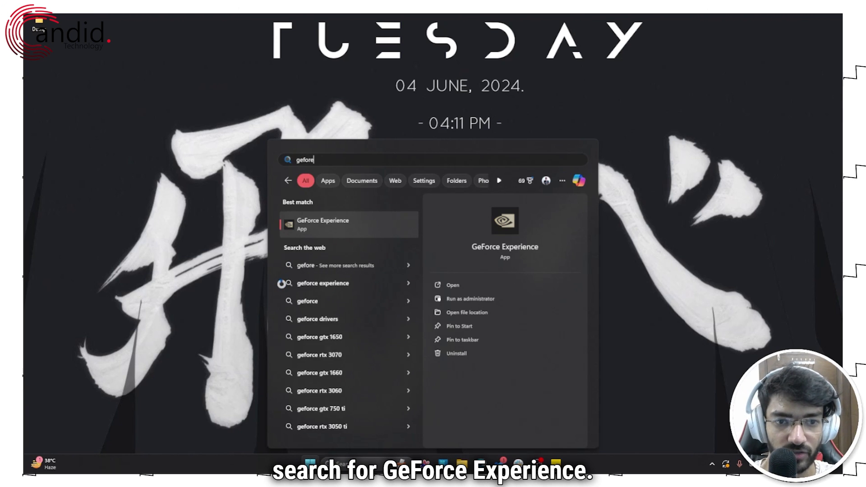
key("Return")
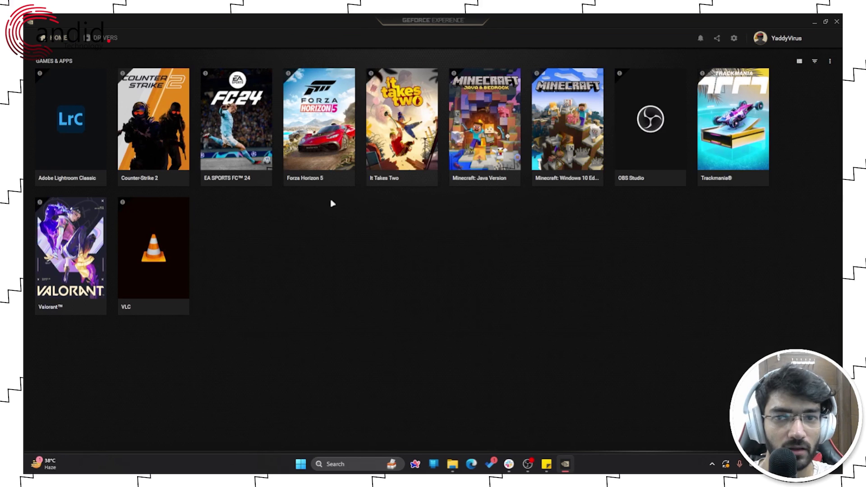
left_click(734, 40)
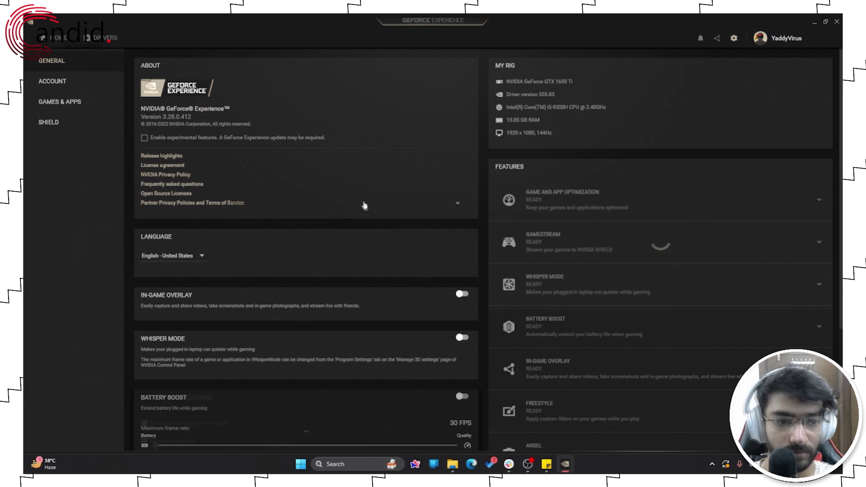
scroll(363, 203, "down", 2)
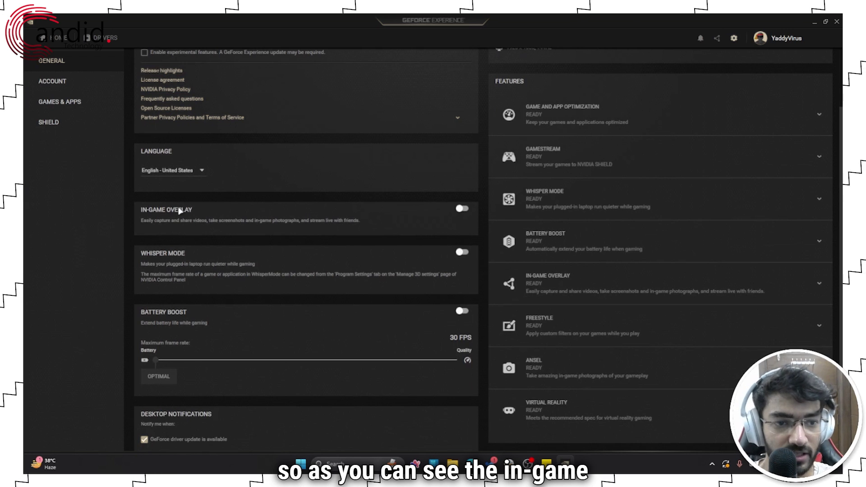
- Switch the In-Game Overlay toggle on
left_click(463, 208)
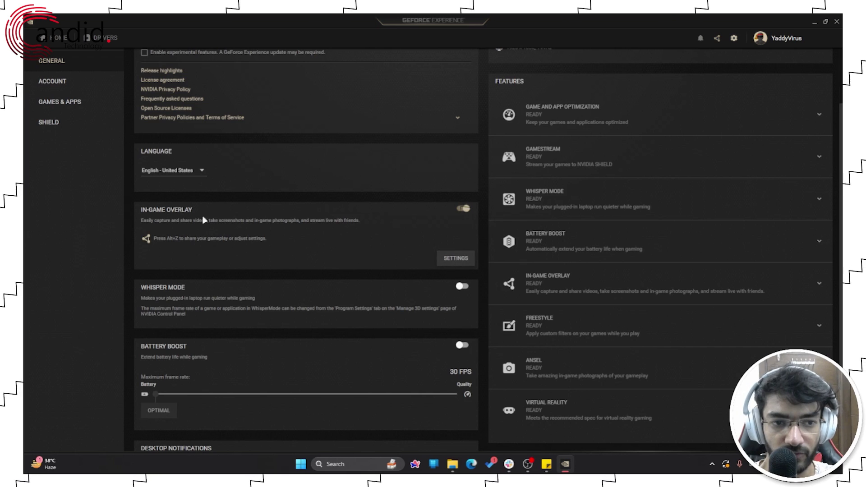
- Open the In-Game Overlay settings panel, then close it again
left_click(453, 258)
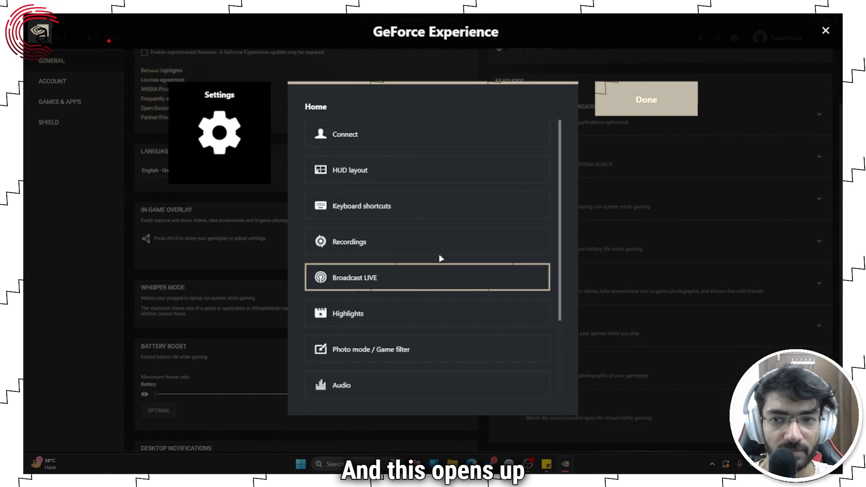
left_click(629, 90)
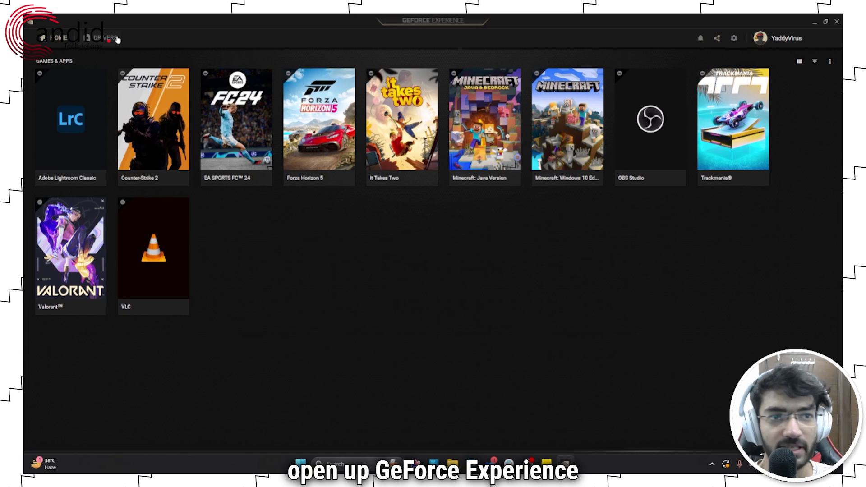
- Check for driver updates on the Drivers page, confirming driver 555.85 is current
left_click(115, 38)
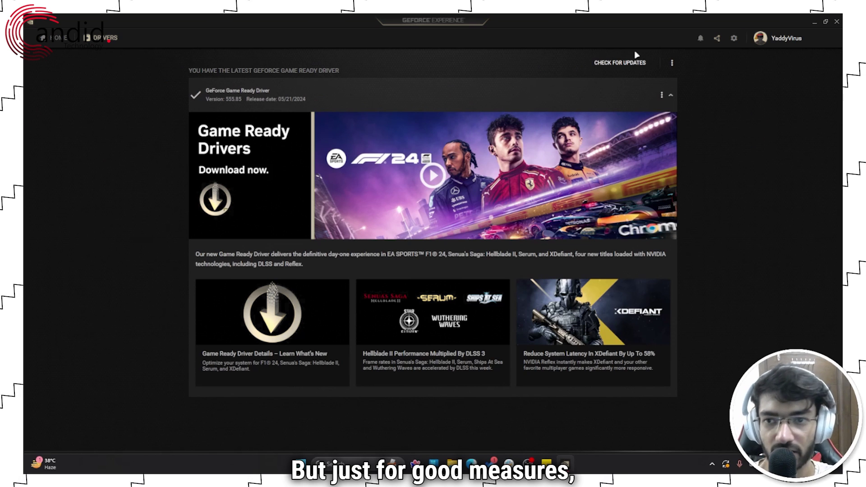
left_click(625, 66)
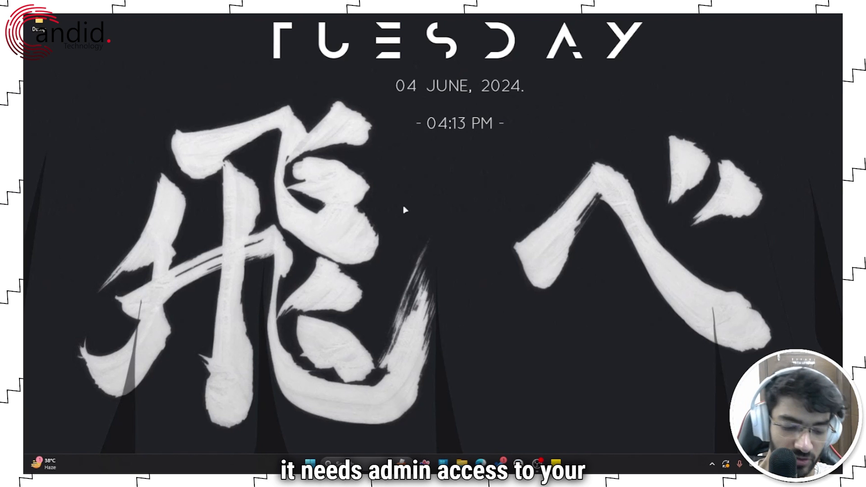
- Search Start for 'gefore' and open the GeForce Experience shortcut's file location
key("super")
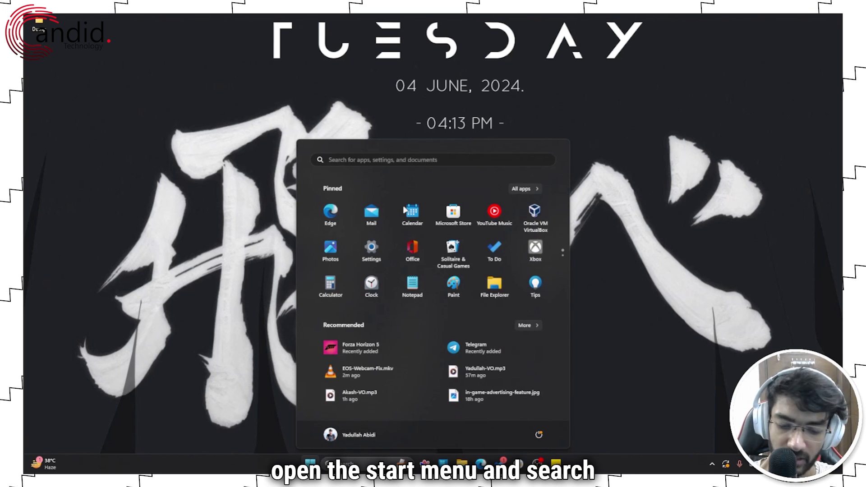
type("gefore")
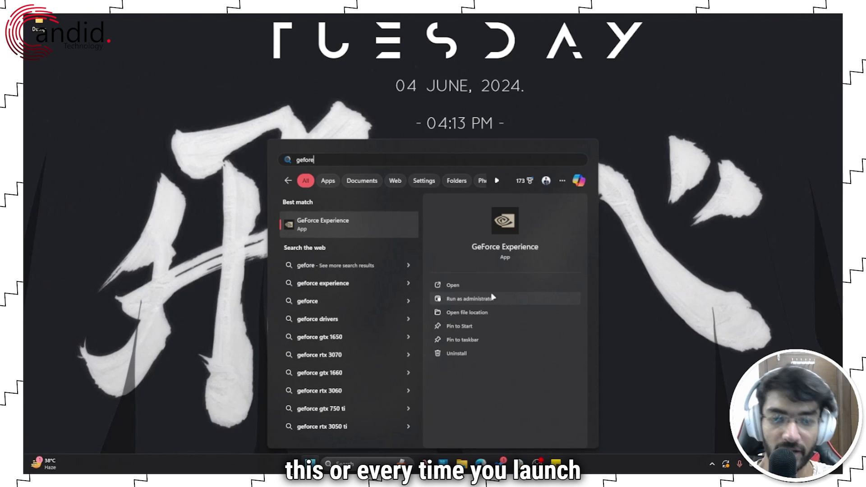
left_click(459, 315)
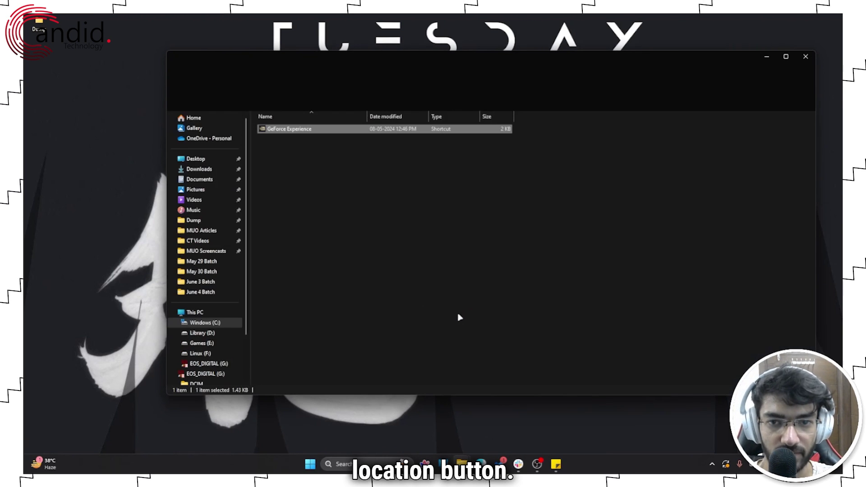
- Enable 'Run this program as an administrator' in the GeForce Experience shortcut's Compatibility properties
right_click(326, 132)
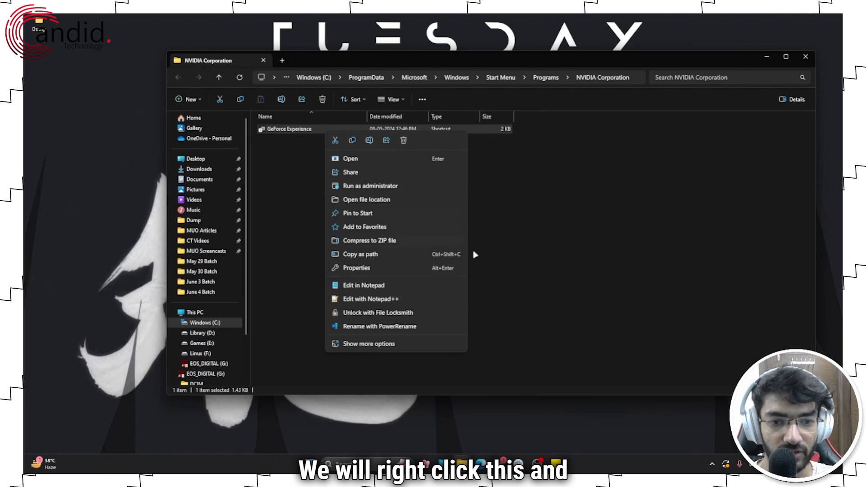
left_click(400, 268)
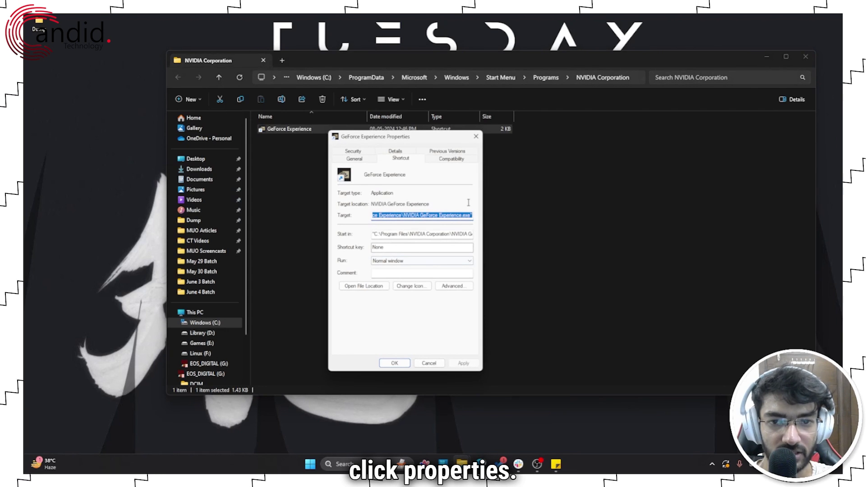
left_click(452, 159)
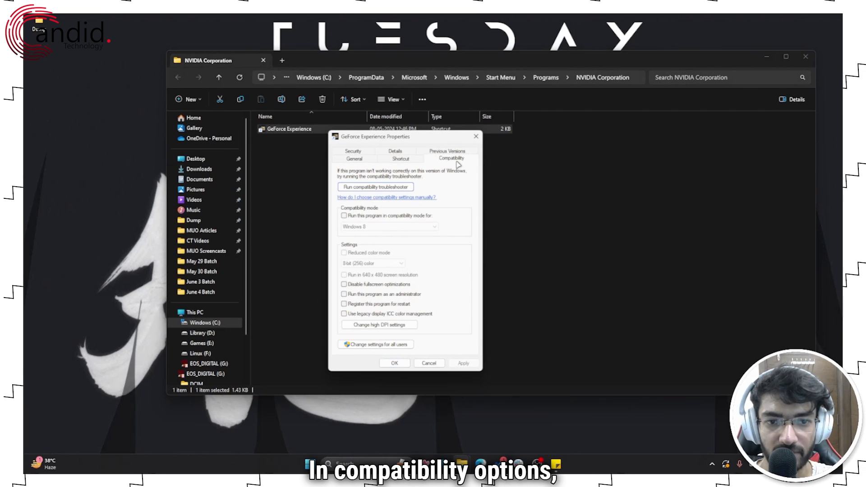
left_click(347, 294)
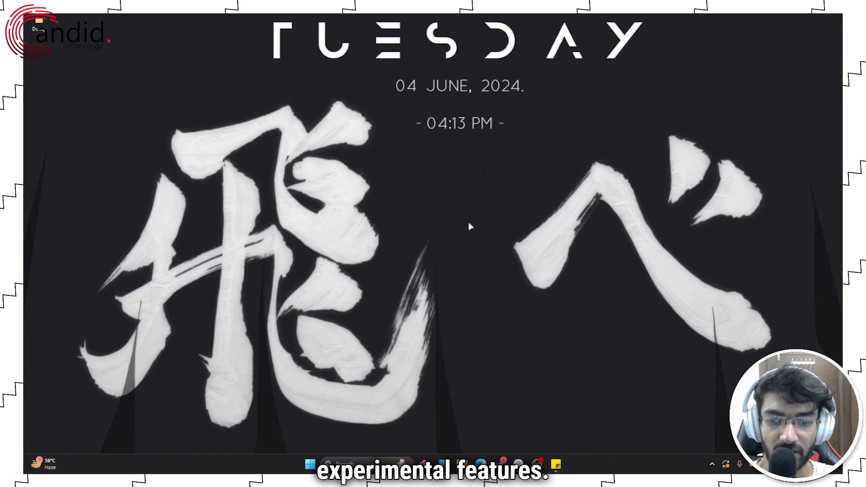
- Relaunch GeForce Experience via Start search and check Enable experimental features in General settings
key("super")
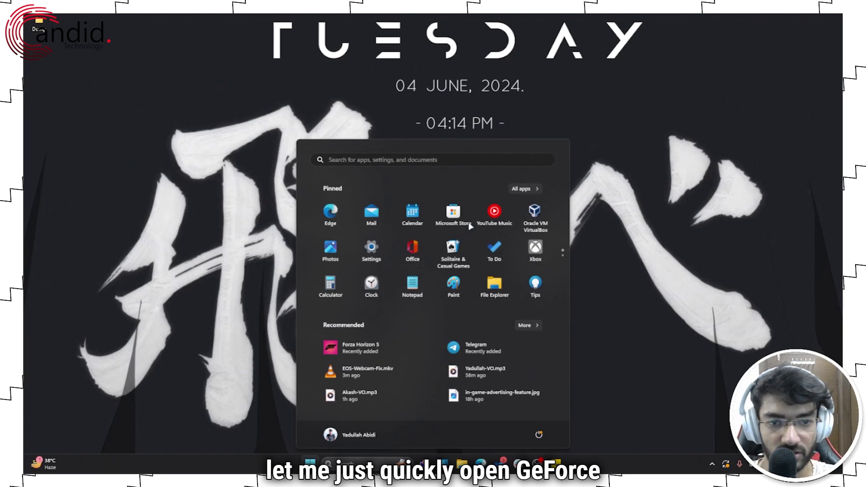
type("gefor")
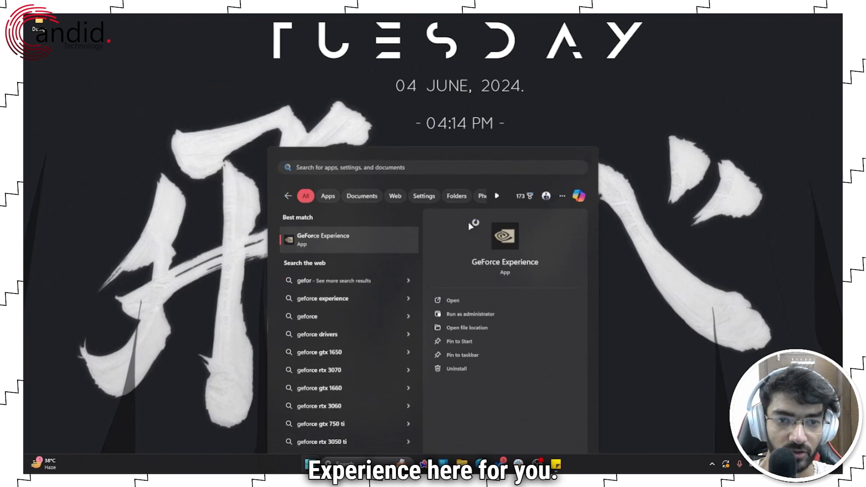
key("Return")
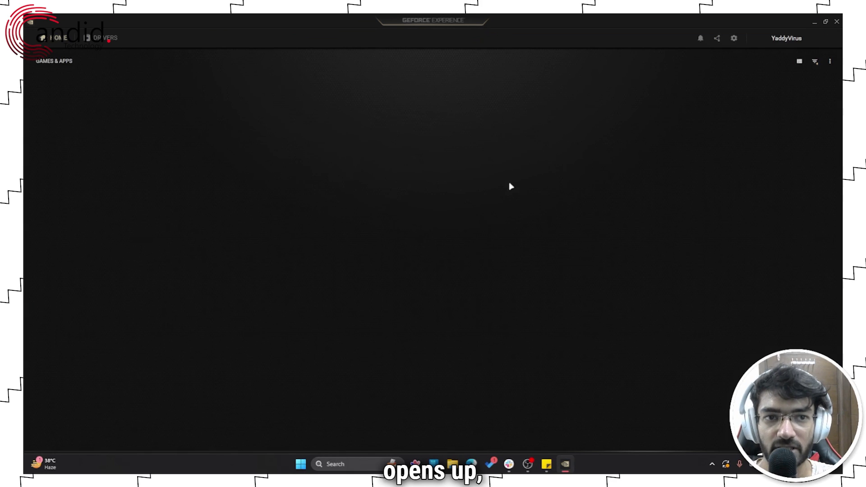
left_click(734, 40)
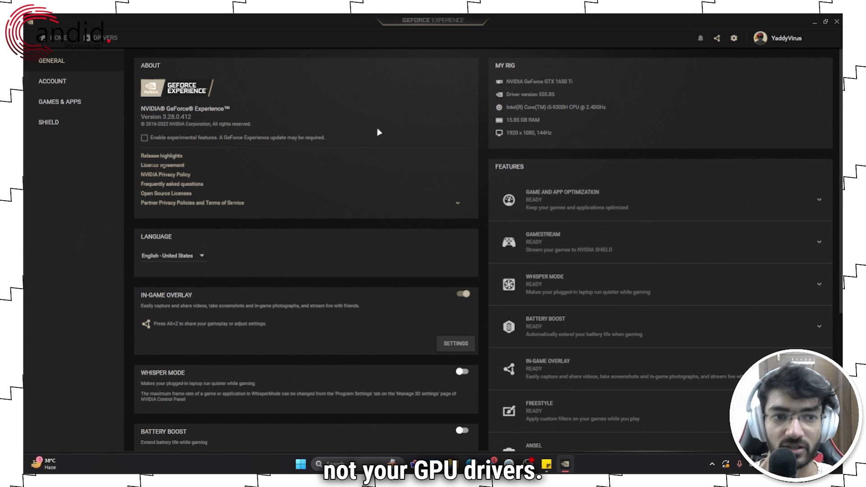
left_click(208, 137)
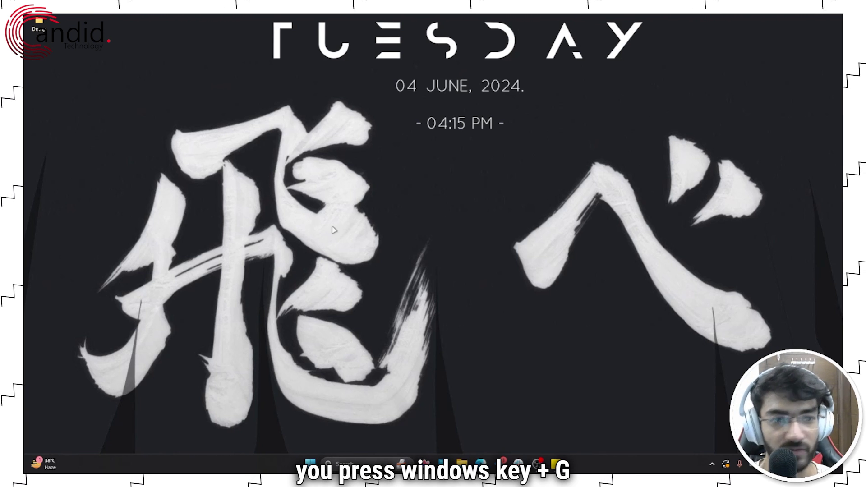
- Bring up the Xbox Game Bar with Win+G, then dismiss it by clicking the desktop
left_click_drag(362, 215, 533, 325)
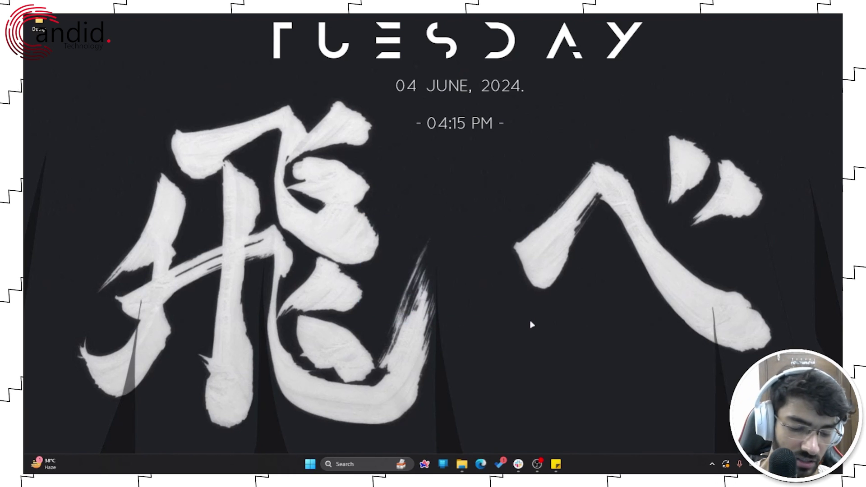
key("super+g")
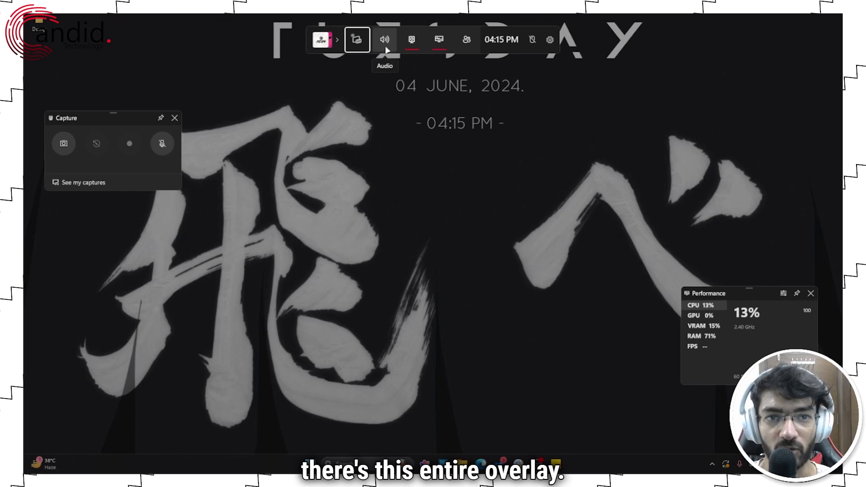
left_click(532, 324)
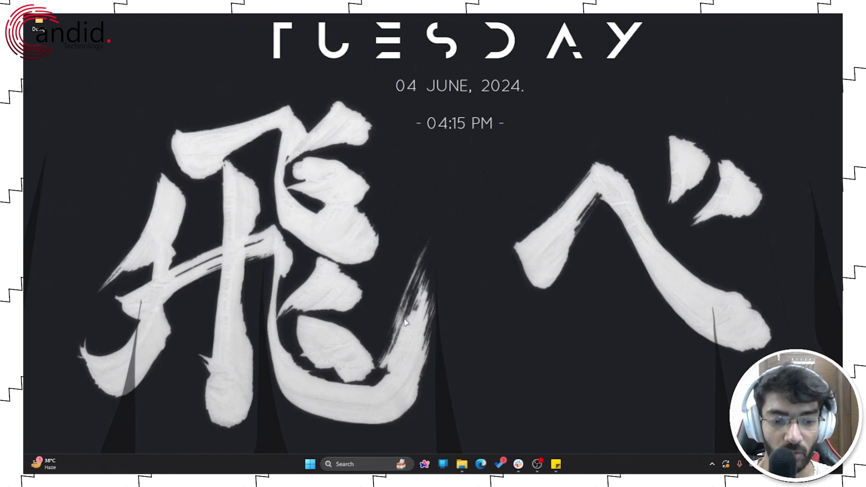
- Open Control Panel from Start search and move its window toward the top left
key("super")
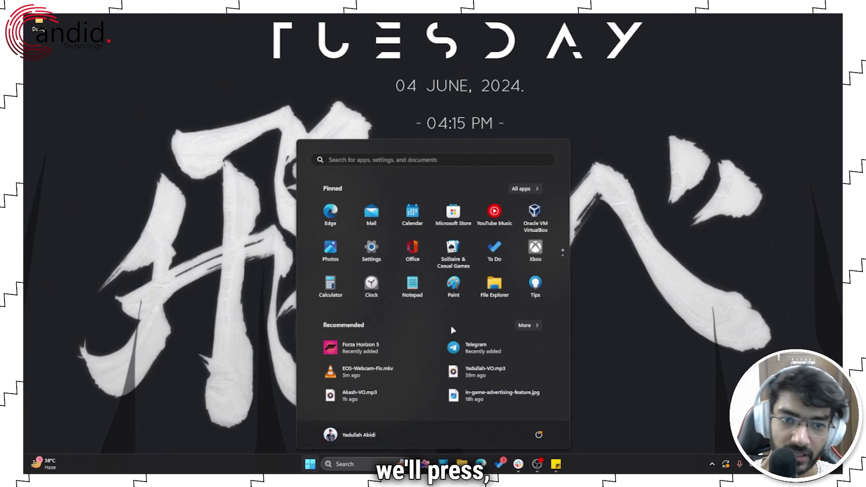
type("control panel")
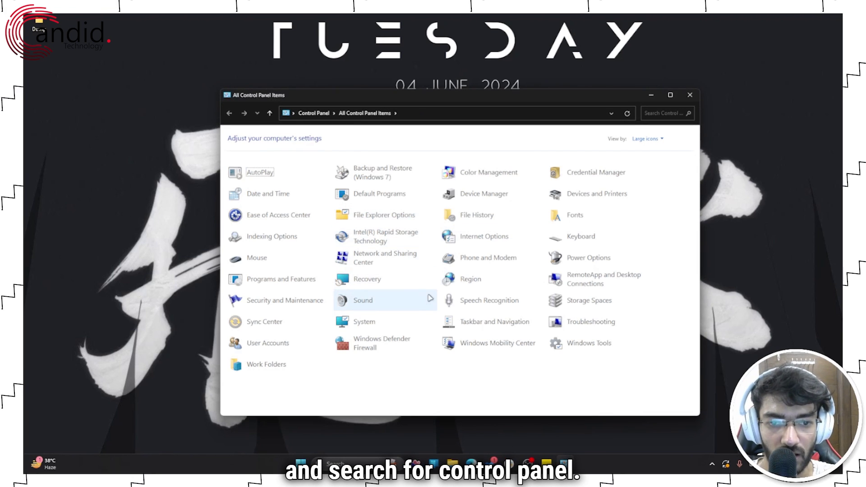
left_click_drag(456, 96, 435, 63)
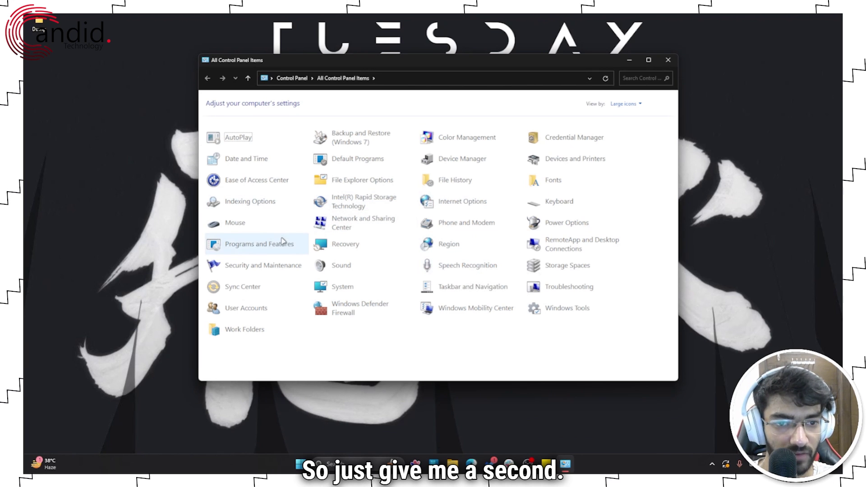
- Open Programs and Features and select Microsoft Visual C++ 2015-2022 Redistributable (x64)
left_click(266, 244)
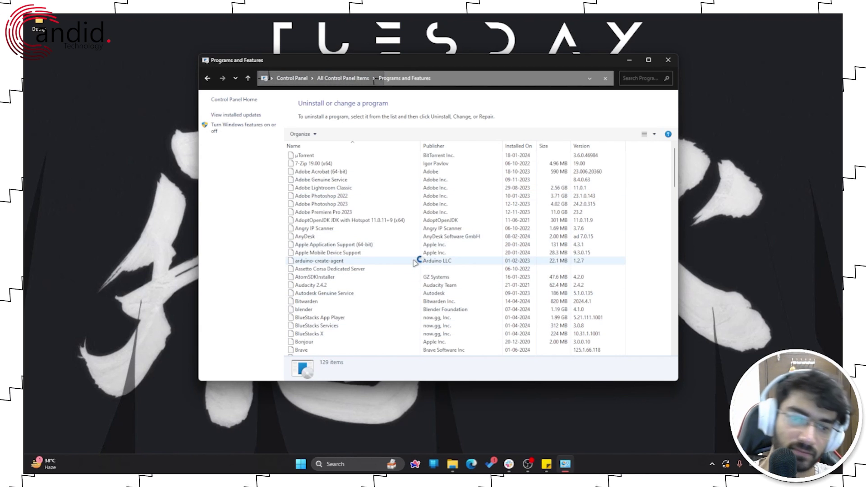
scroll(459, 230, "down", 15)
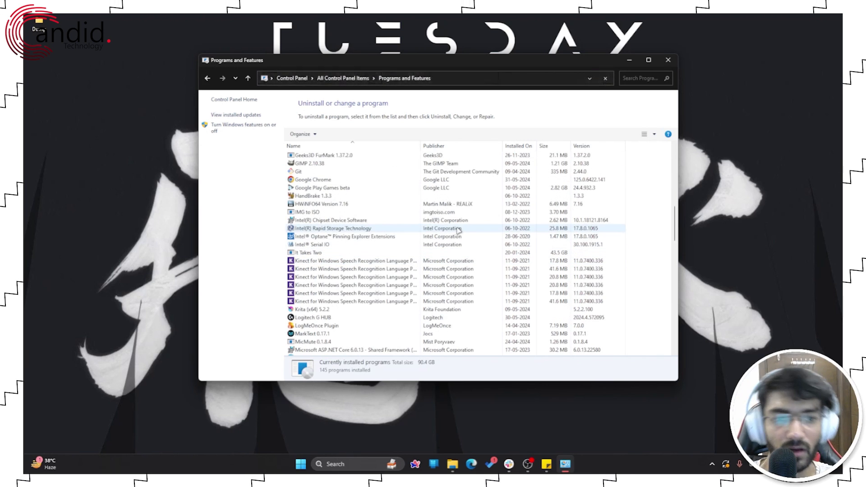
scroll(447, 216, "down", 10)
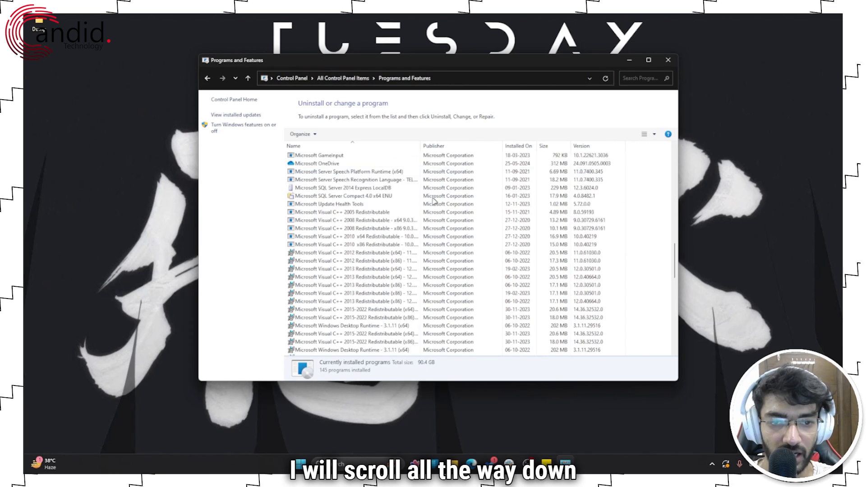
scroll(434, 201, "down", 2)
scroll(316, 196, "up", 1)
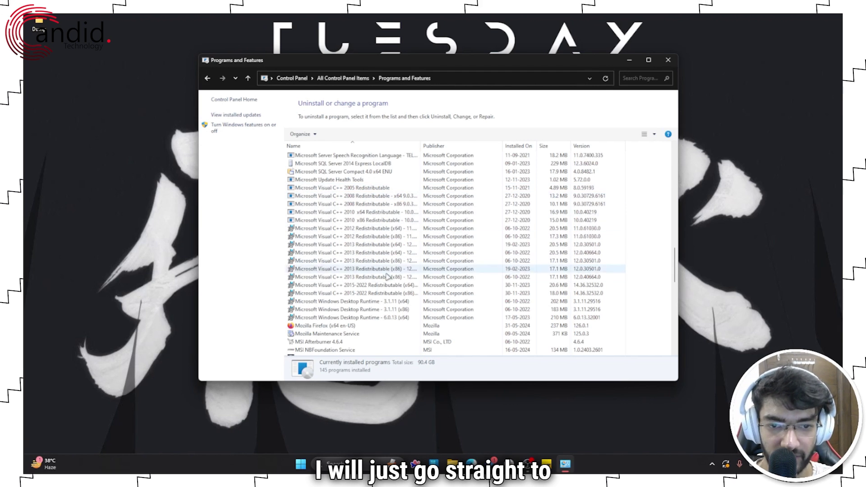
left_click(322, 294)
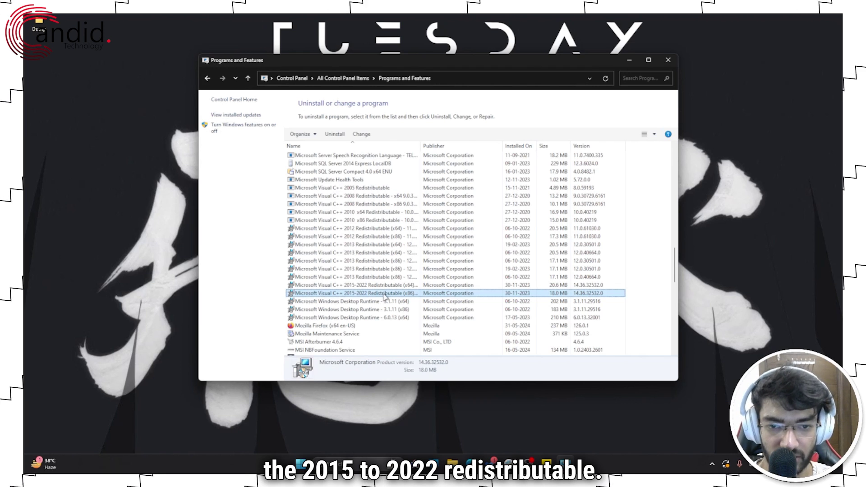
left_click(391, 286)
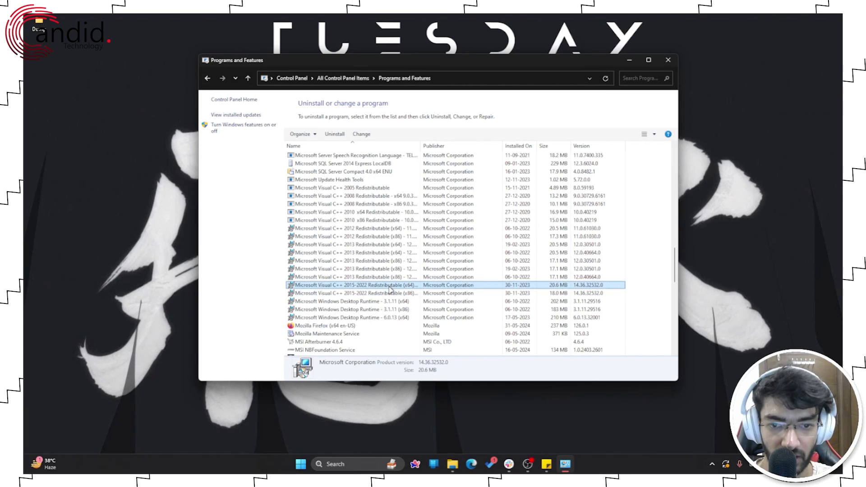
- Widen the Name column so full program names are visible, then scroll the list
double_click(421, 144)
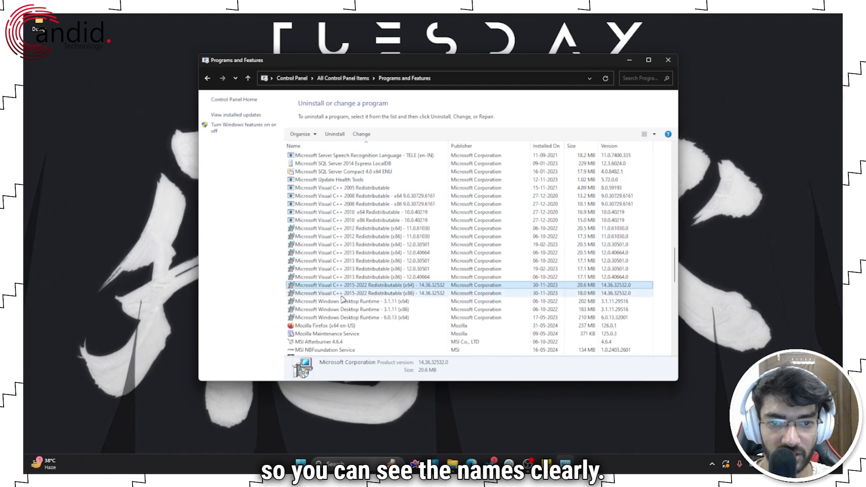
left_click(675, 219)
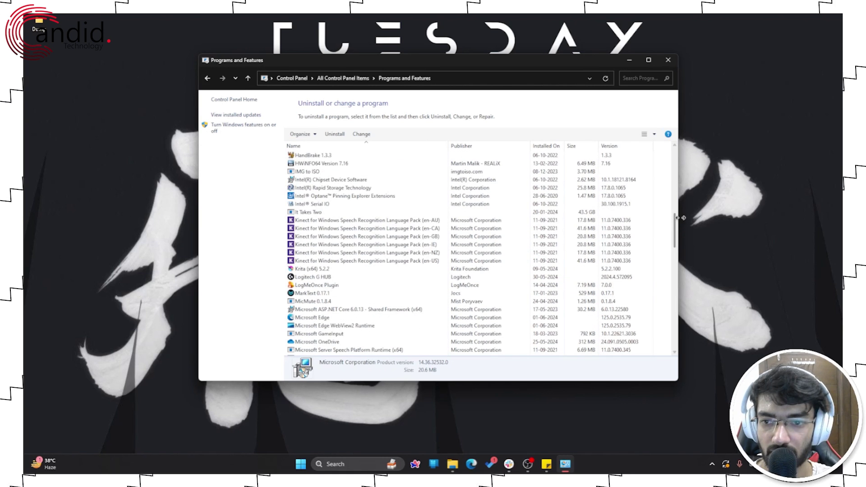
left_click_drag(679, 220, 711, 221)
scroll(426, 253, "down", 7)
scroll(427, 253, "down", 4)
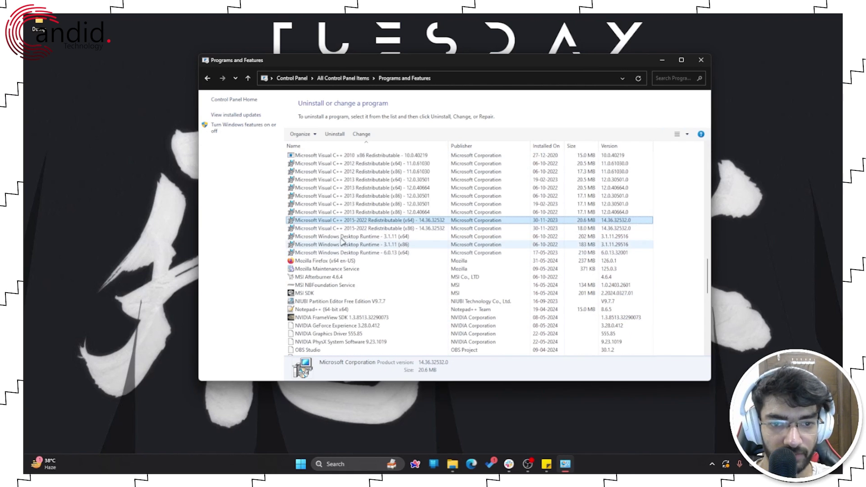
- Launch Change on the Visual C++ 2015-2022 x64 redistributable to repair it
right_click(377, 220)
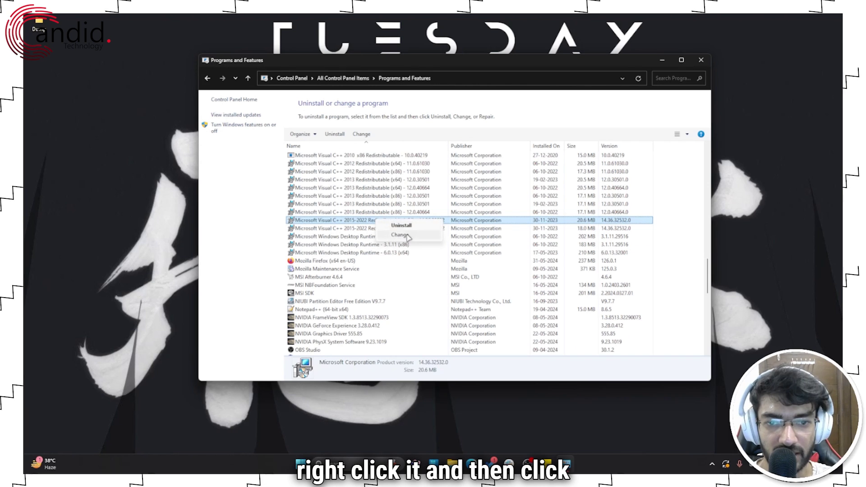
left_click(361, 136)
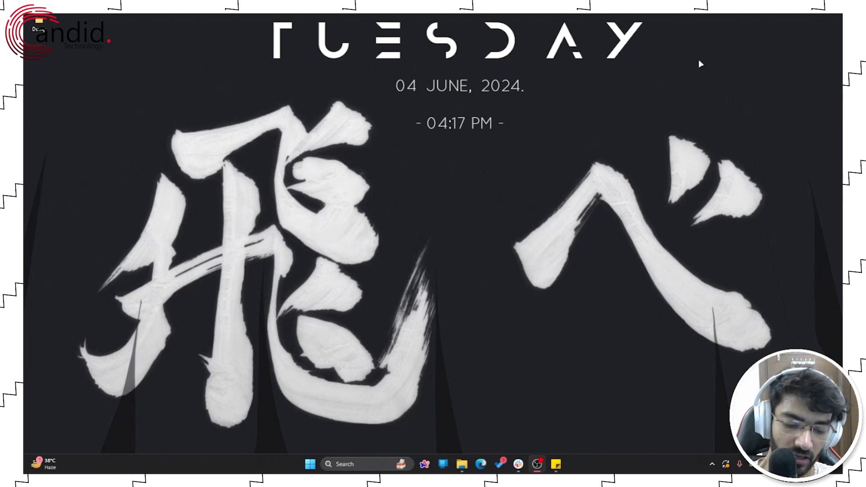
- Open Installed apps in Settings and filter the list with the search 'Gefor'
key("super+x")
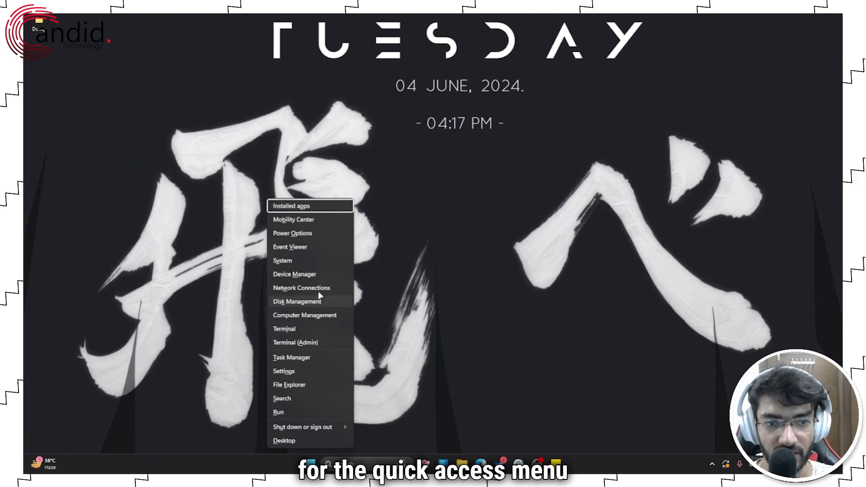
left_click(327, 207)
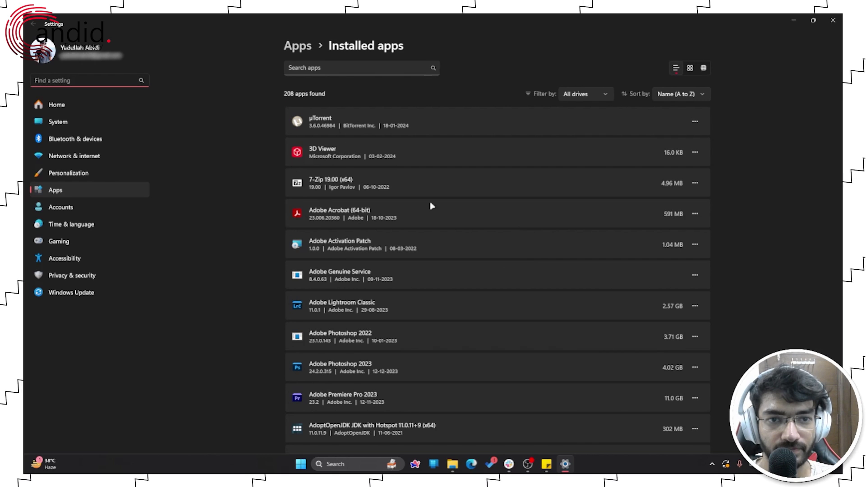
left_click(367, 72)
type("Gefo")
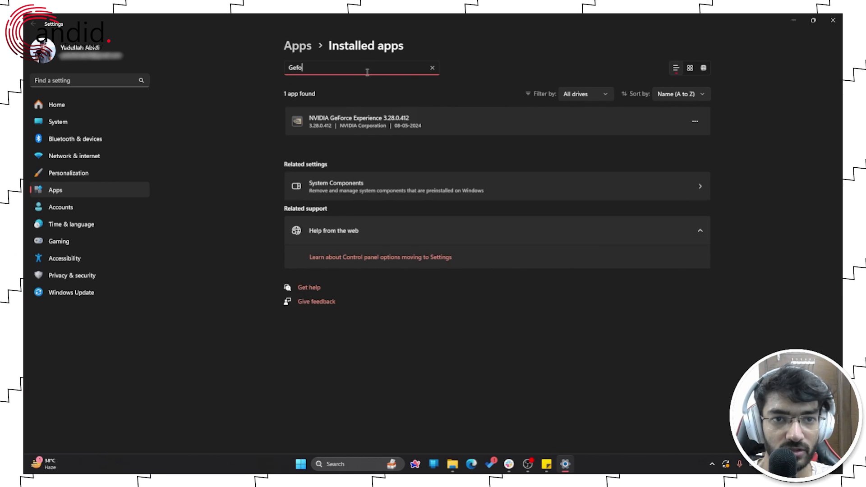
type("re")
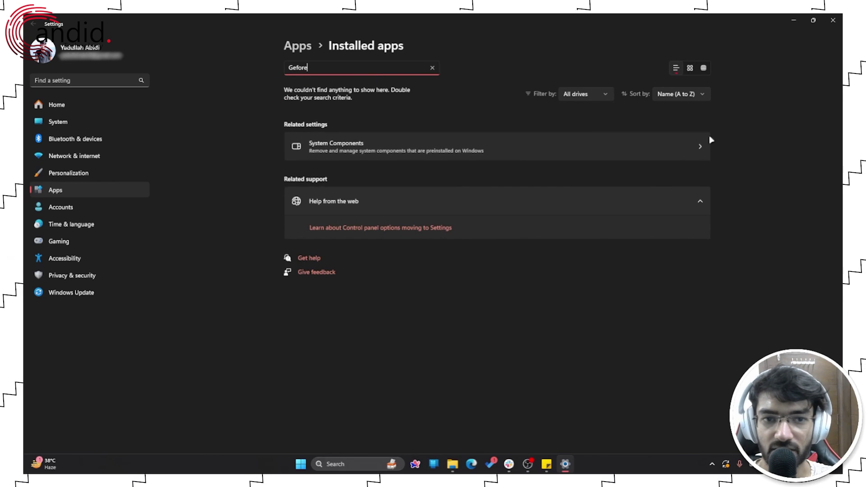
key("BackSpace")
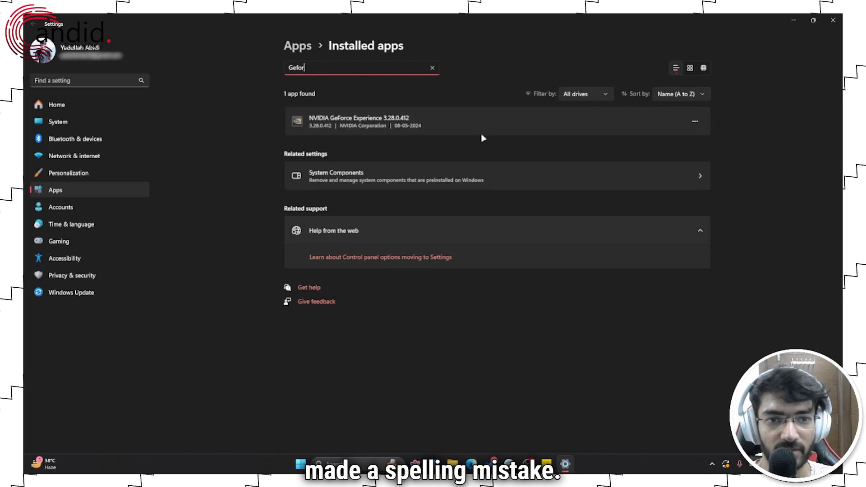
- Uninstall NVIDIA GeForce Experience 3.28.0.412 and confirm the removal
left_click(695, 122)
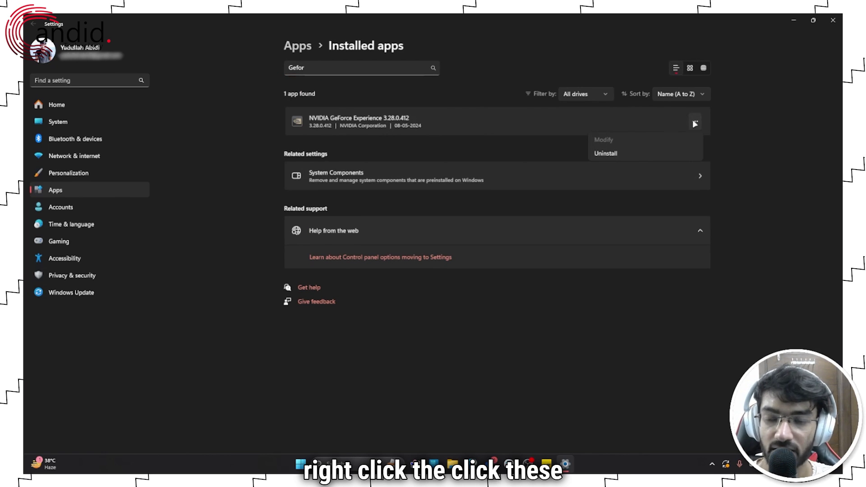
left_click(610, 154)
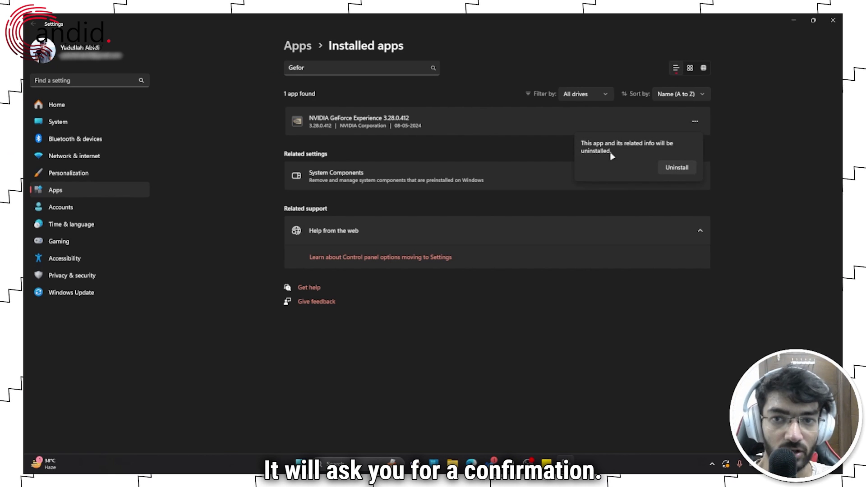
left_click(686, 168)
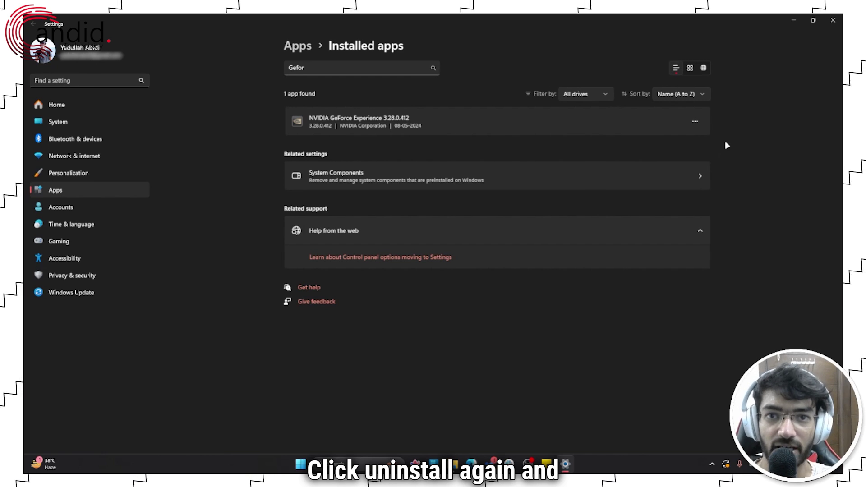